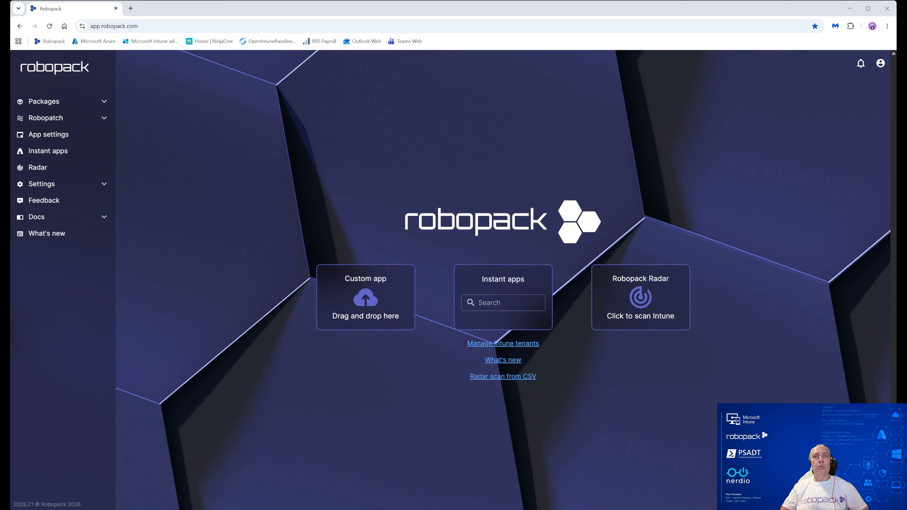
Step: Search the instant apps for "obs stu" and open the OBS Studio app from OBS Project
left_click(393, 171)
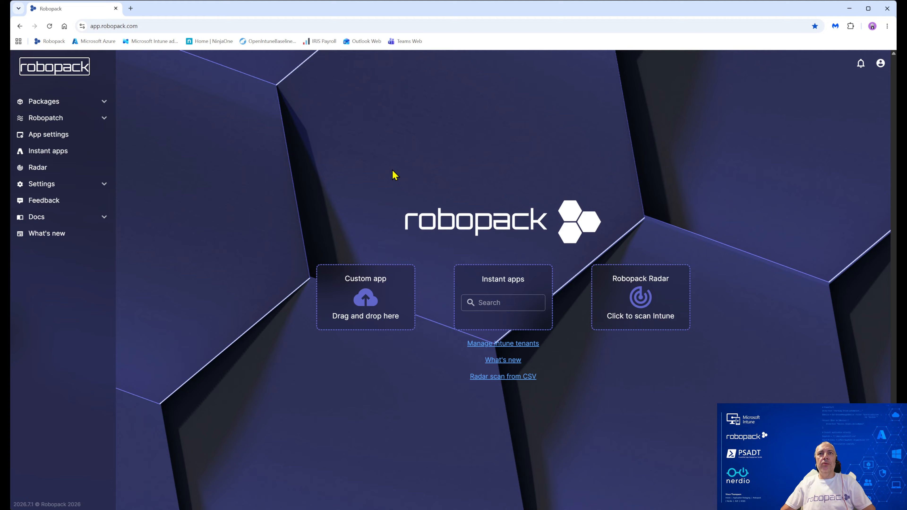
left_click(496, 303)
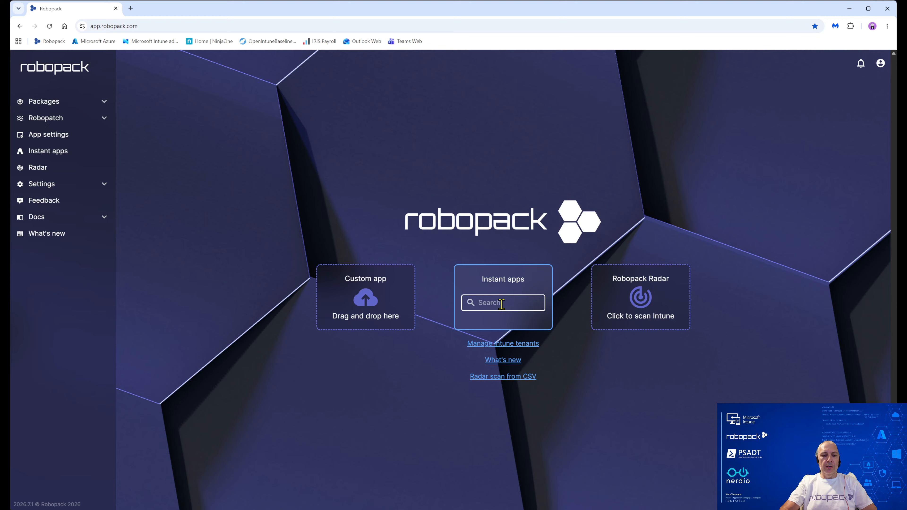
type("obs stui")
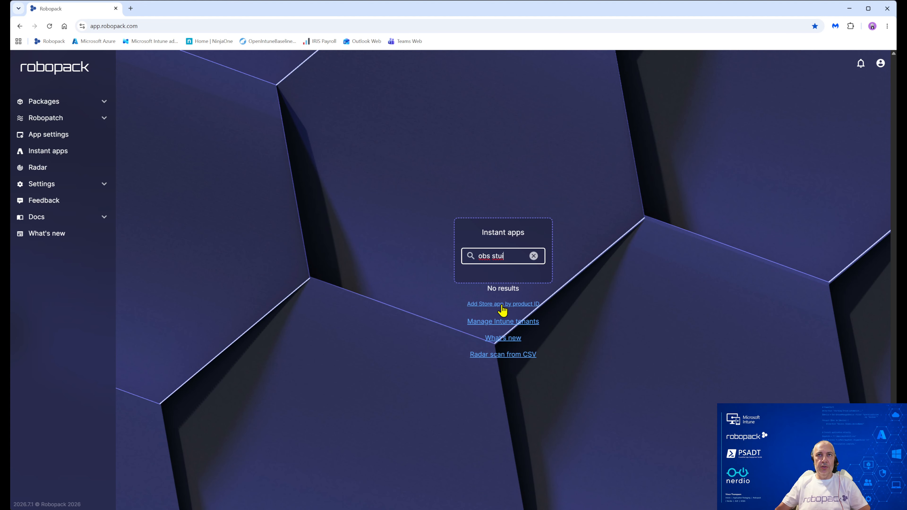
key("BackSpace")
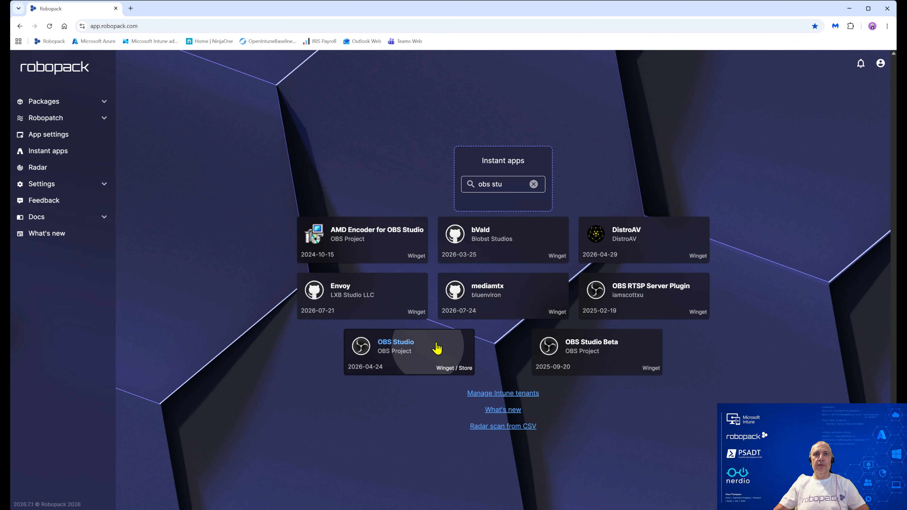
left_click(437, 349)
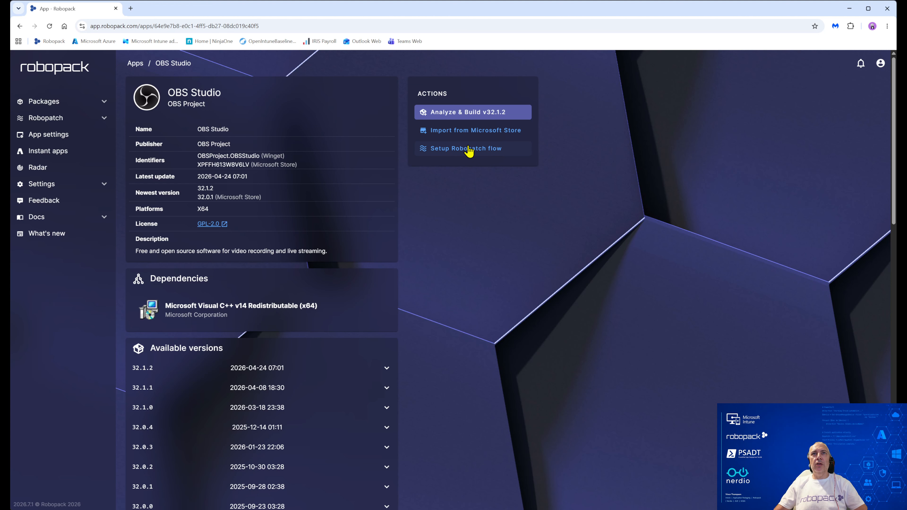
Step: Create a Robopatch flow for OBS Studio that starts automatically and uses "Pause current version and start new one"
left_click(468, 149)
left_click(370, 302)
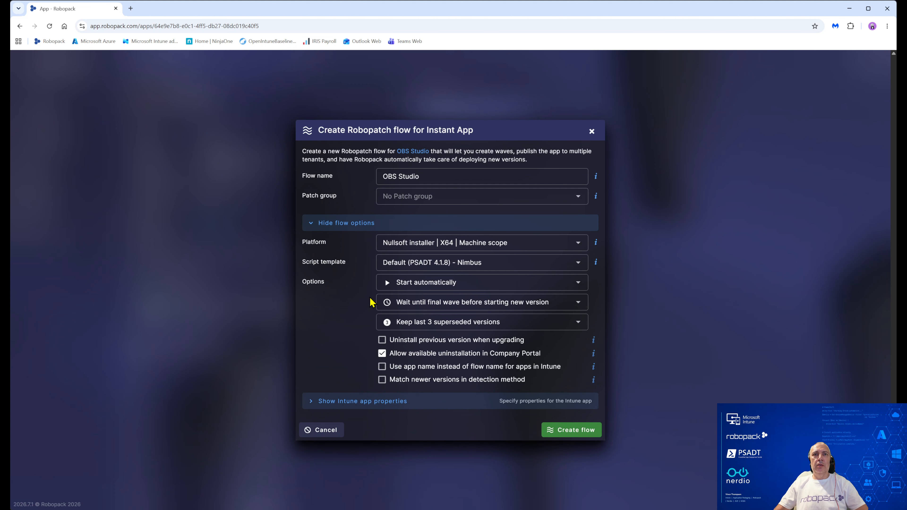
left_click(418, 283)
left_click(421, 280)
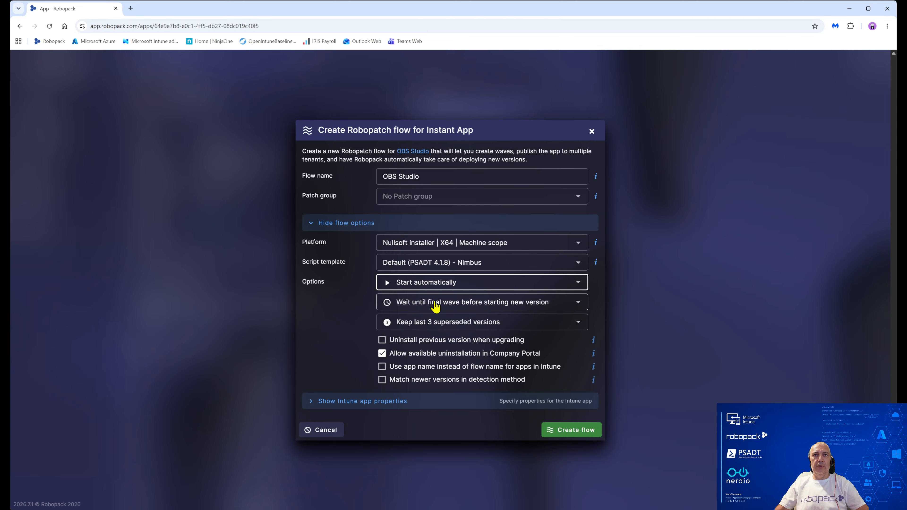
left_click(432, 301)
left_click(434, 305)
left_click(434, 306)
left_click(429, 342)
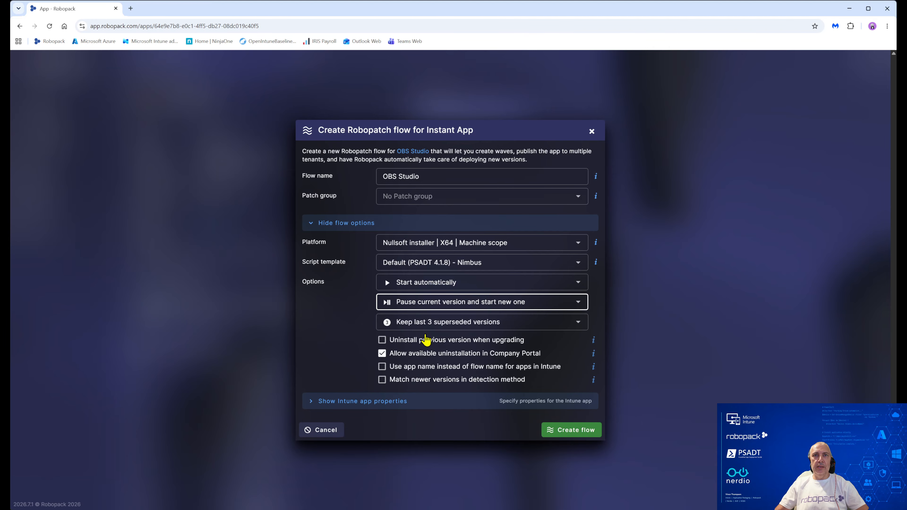
left_click(565, 430)
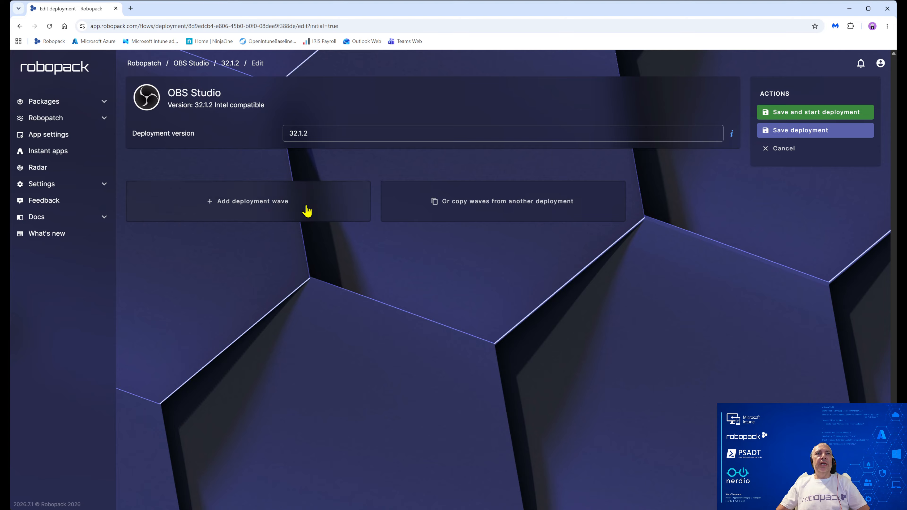
Step: Add a first deployment wave and assign the existing NDTI-Intune-IT-Pilot-Devices group from the Nimbus Digital & Technology Innovations tenant as Required
left_click(307, 209)
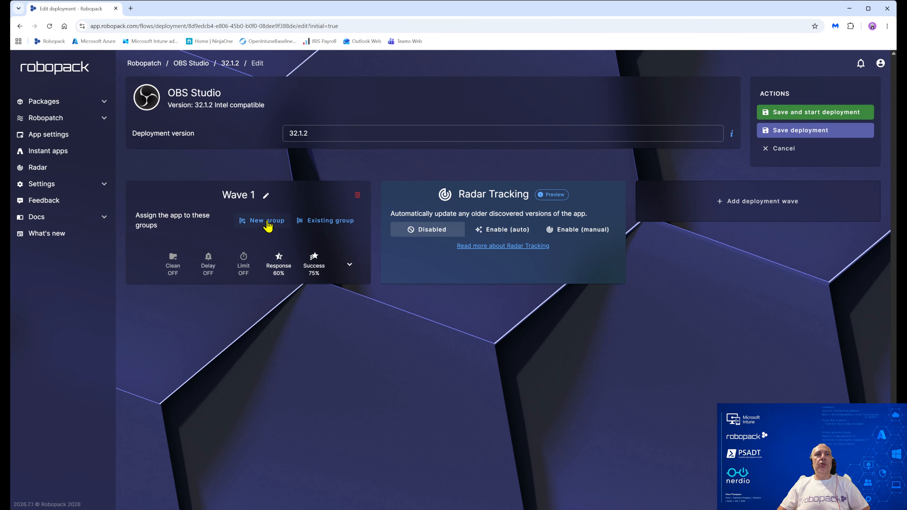
left_click(314, 220)
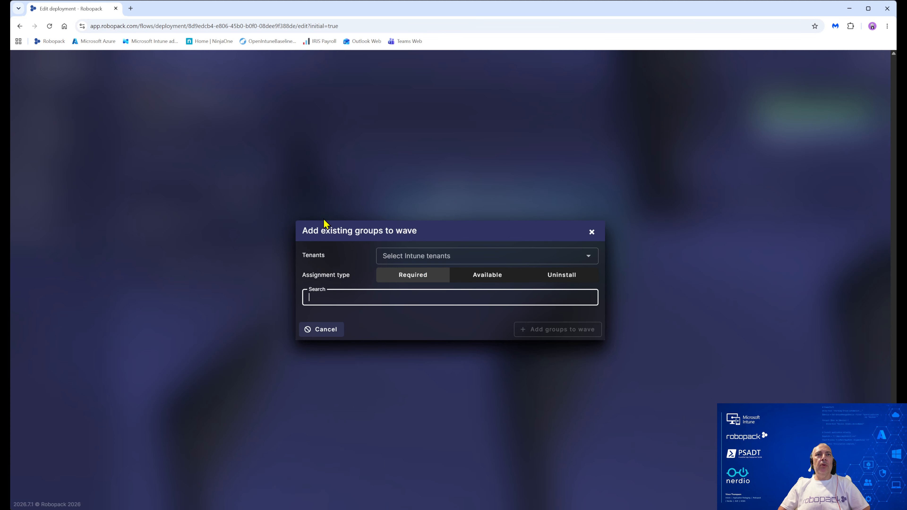
left_click(406, 265)
left_click(405, 301)
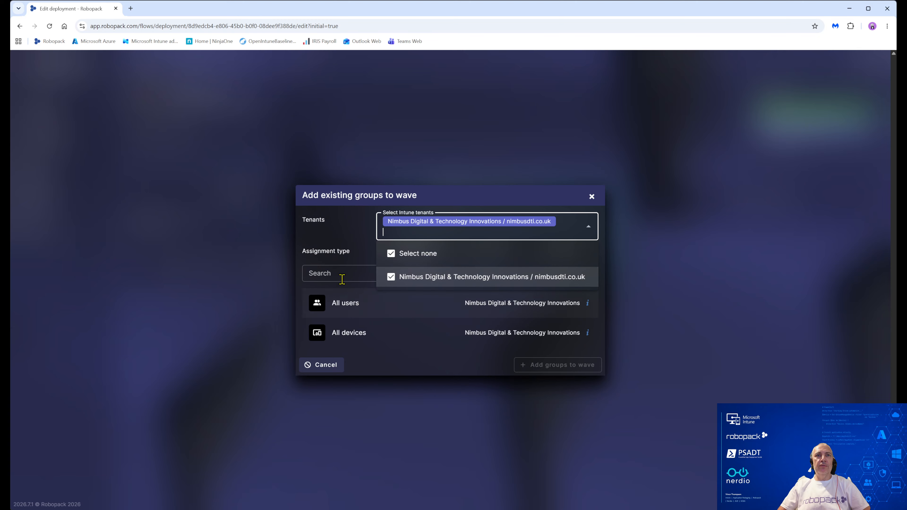
left_click(339, 273)
type("it-pil")
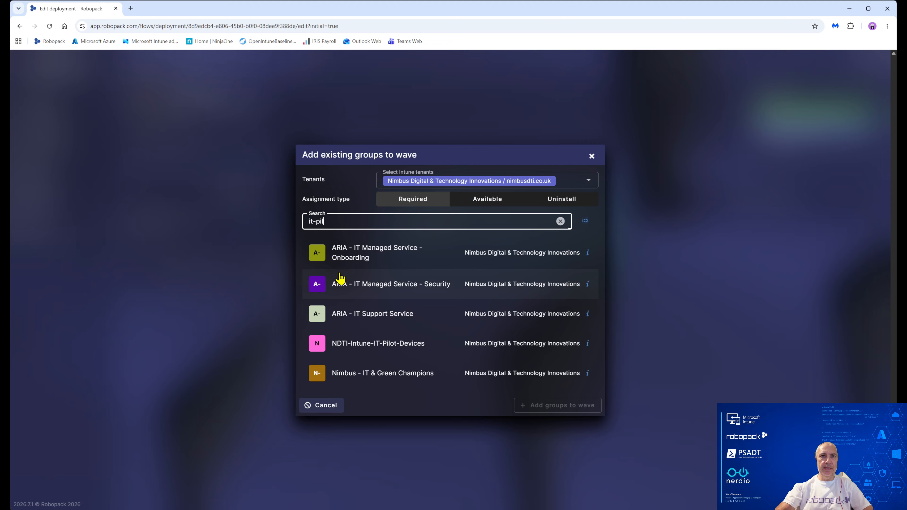
key("Return")
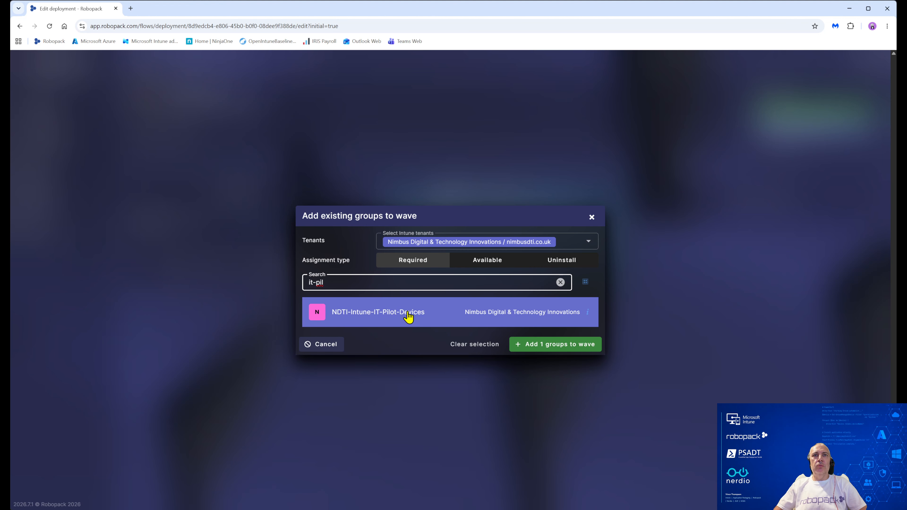
left_click(403, 316)
left_click(411, 316)
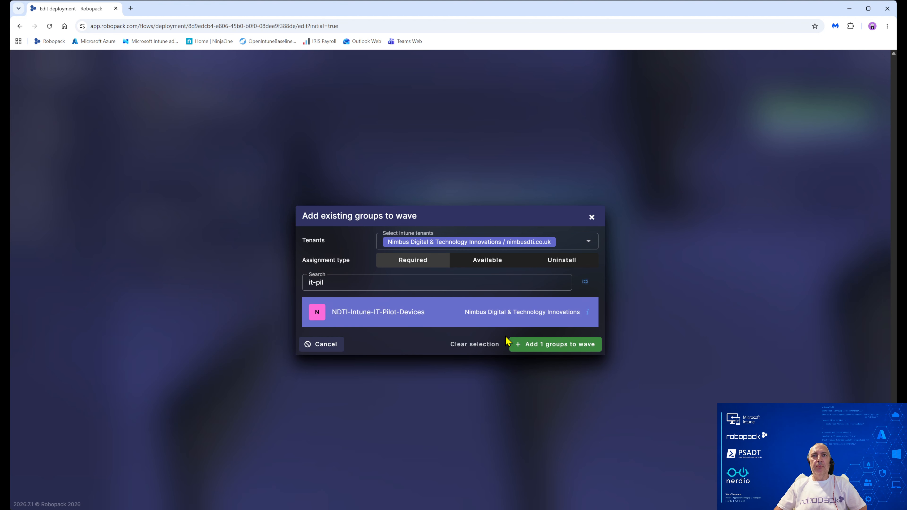
left_click(562, 345)
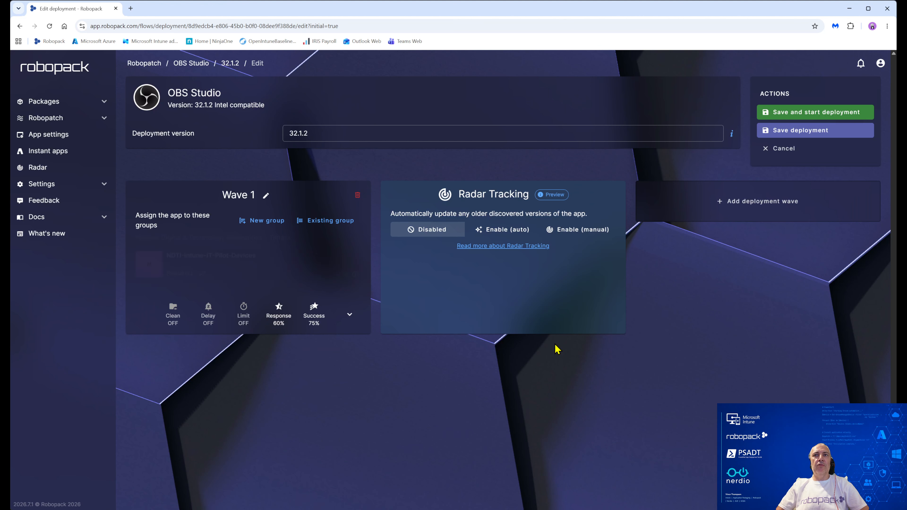
Step: Set Wave 1's delay after completion to 1 day
left_click(350, 316)
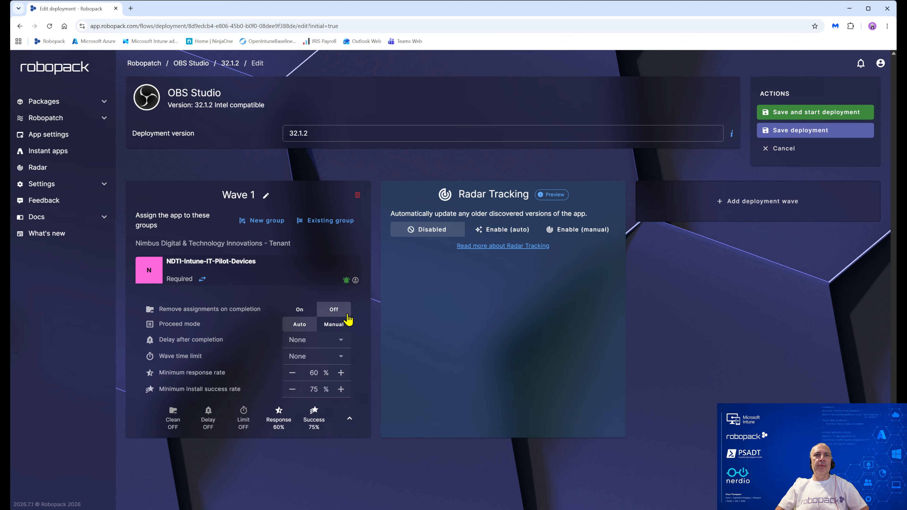
left_click(306, 339)
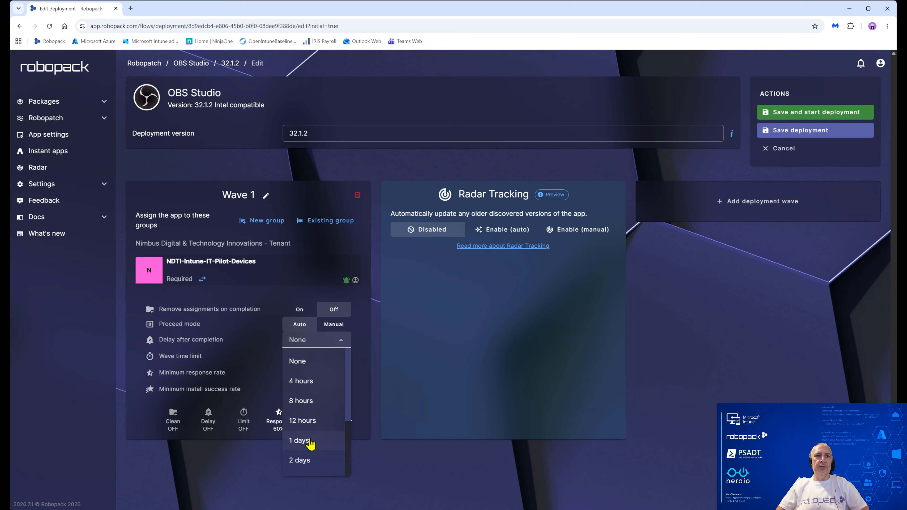
left_click(300, 441)
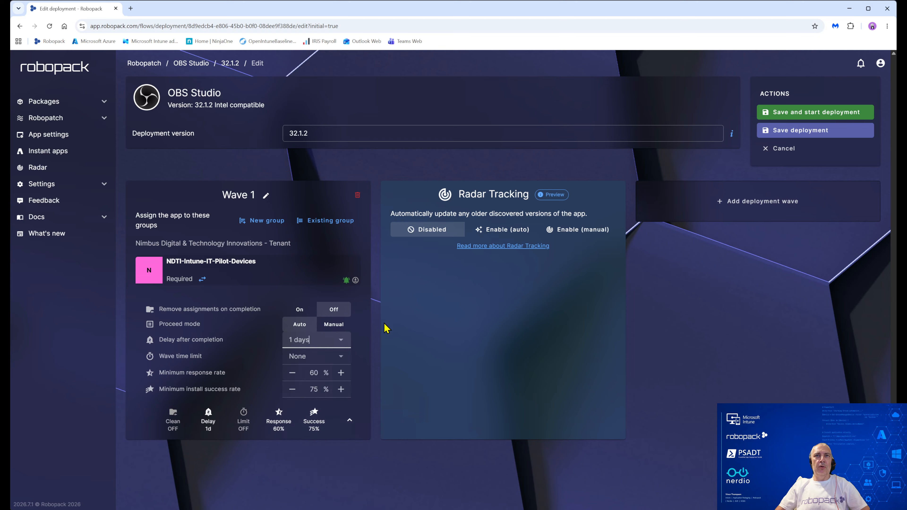
Step: Add a second deployment wave and create a new Required group for it with the naming template Robopack-%Name%-%Type%
left_click(700, 209)
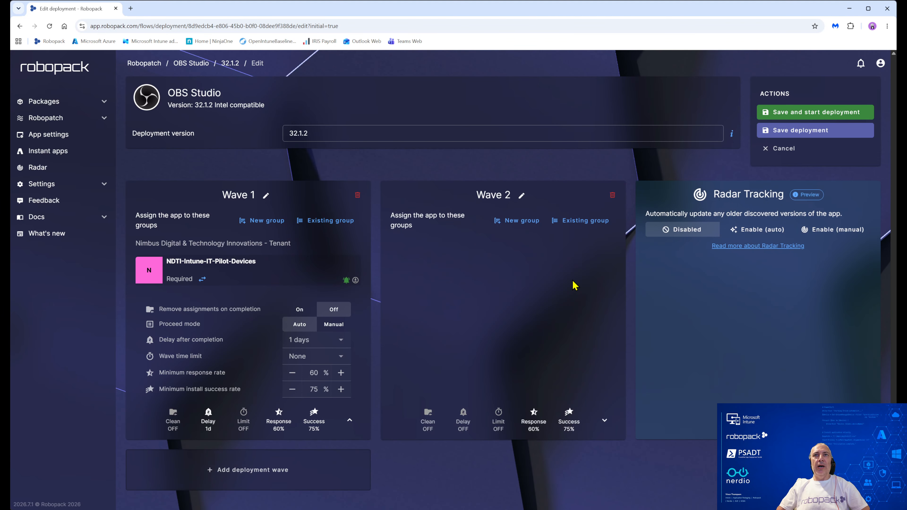
left_click(521, 224)
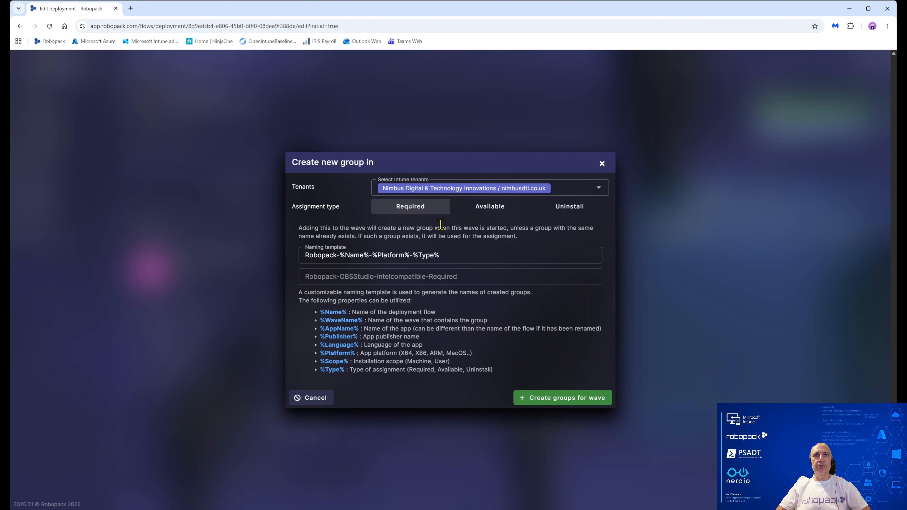
left_click(410, 256)
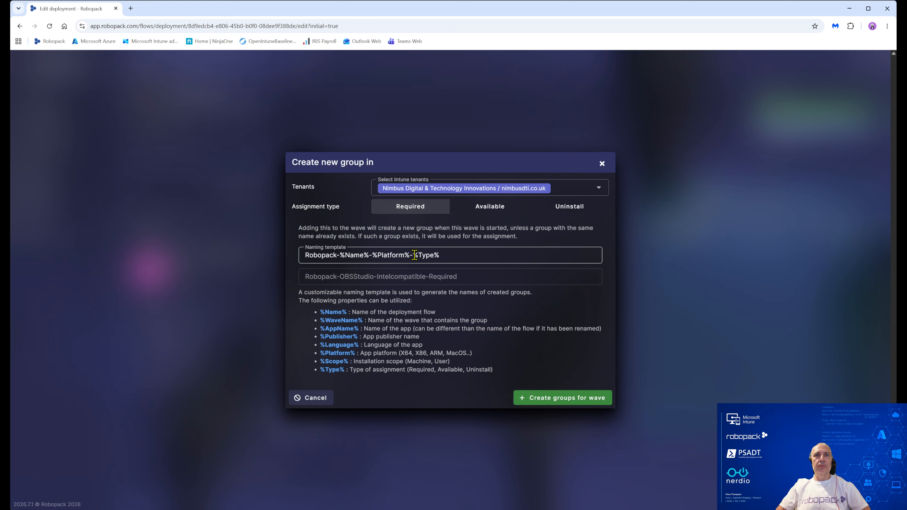
key("BackSpace")
key("BackSpace")
key("BackSpace")
key("BackSpace")
key("BackSpace")
key("BackSpace")
key("BackSpace")
key("BackSpace")
key("BackSpace")
key("BackSpace")
key("BackSpace")
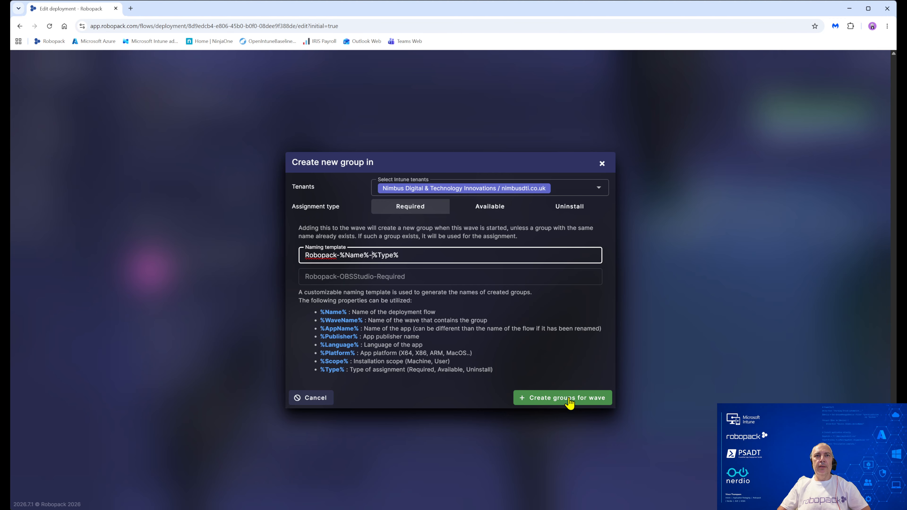
left_click(569, 398)
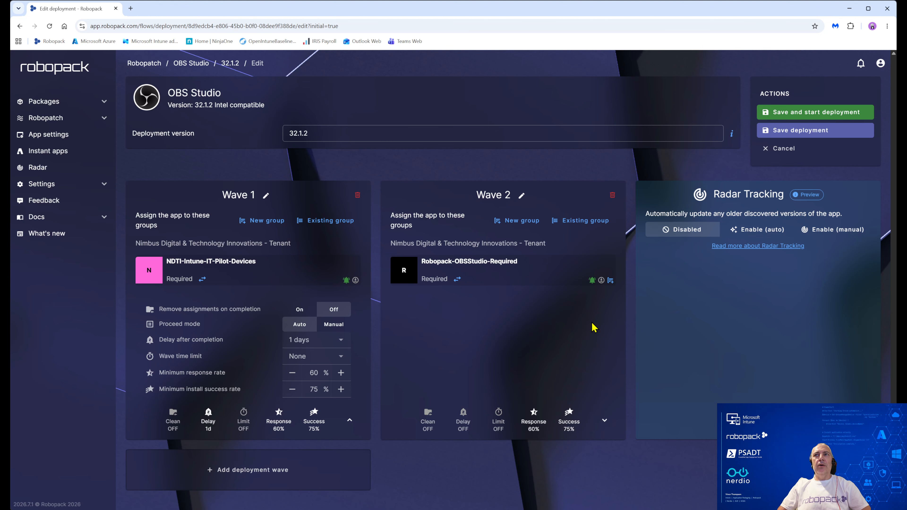
Step: Enable automatic Radar Tracking for the Nimbus Digital & Technology Innovations tenant
left_click(756, 235)
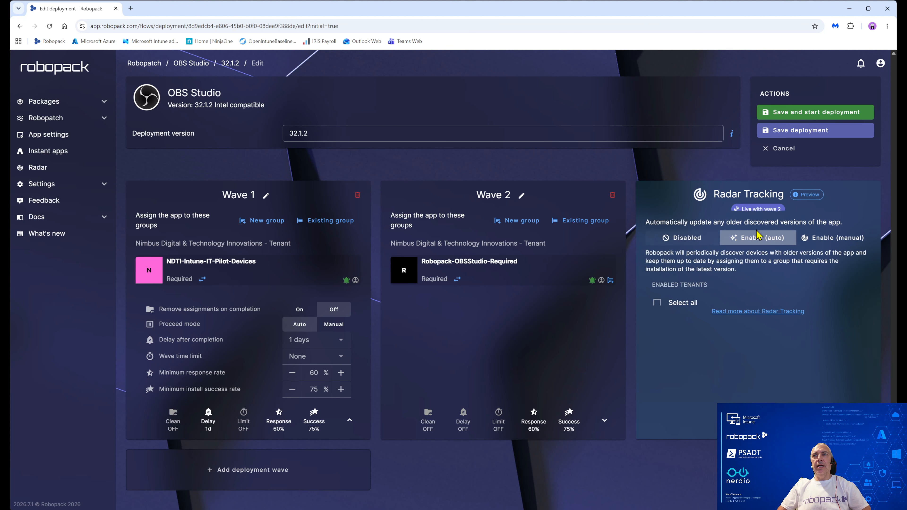
left_click(693, 332)
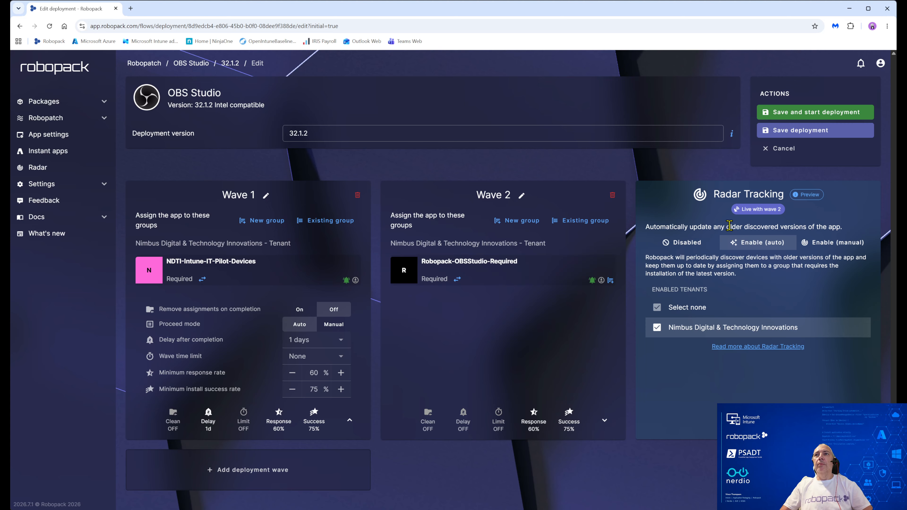
mouse_move(769, 222)
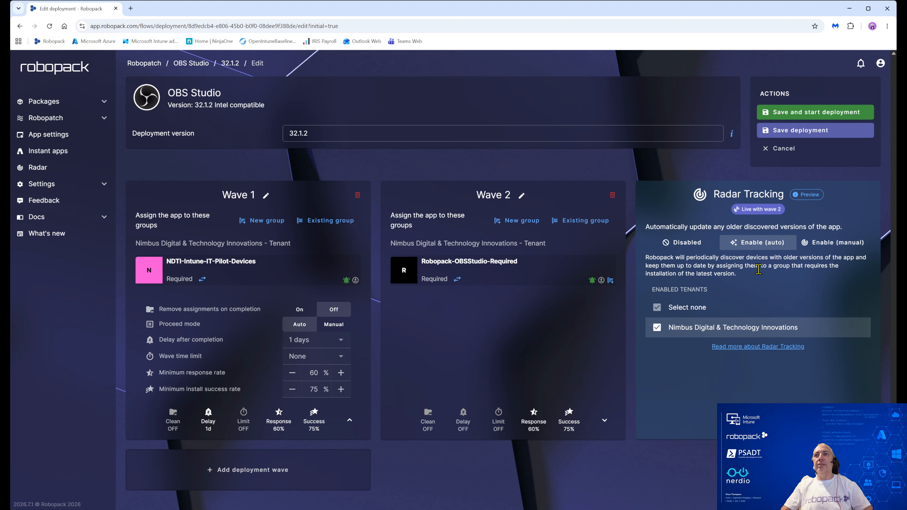
Step: Switch Radar Tracking to manual mode to review its group assignment, and return it to automatic mode
left_click(819, 247)
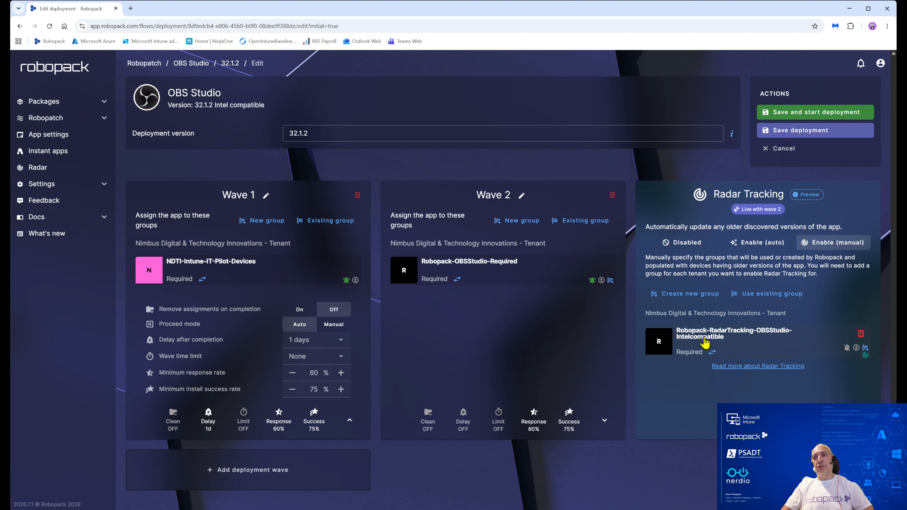
left_click(753, 247)
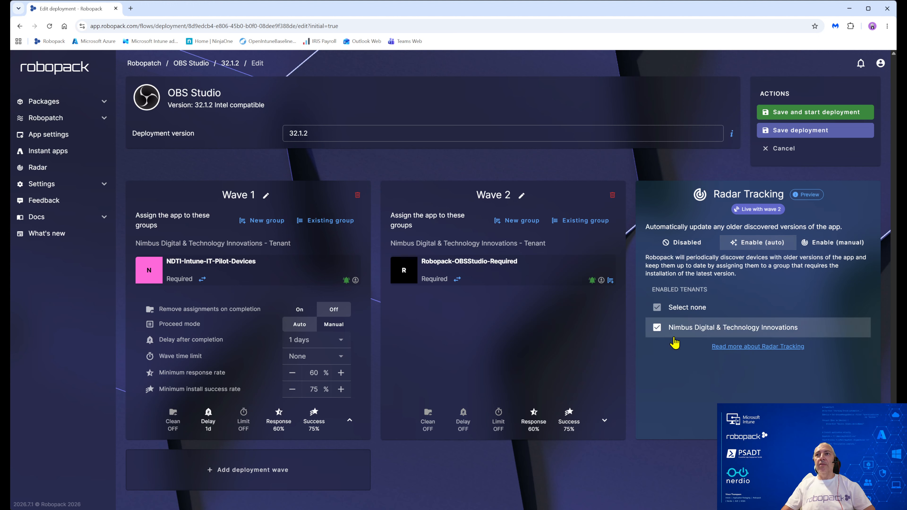
left_click(826, 245)
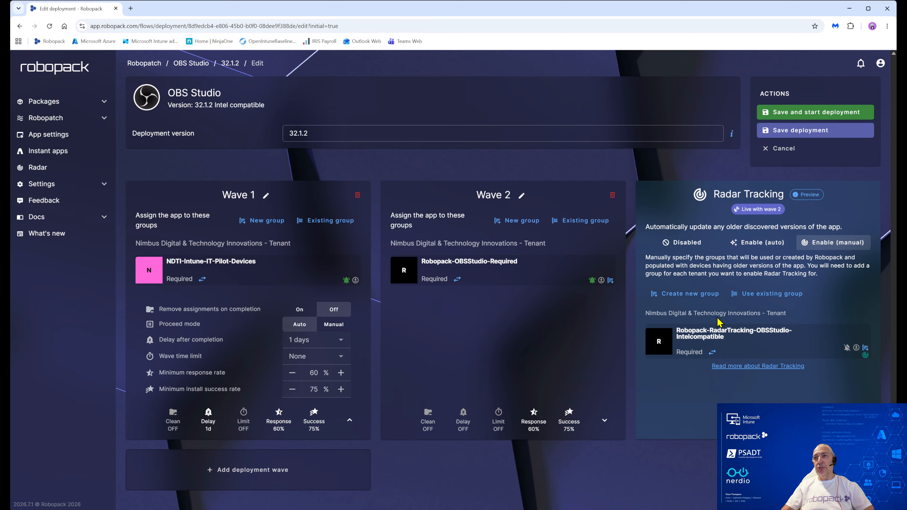
left_click(752, 245)
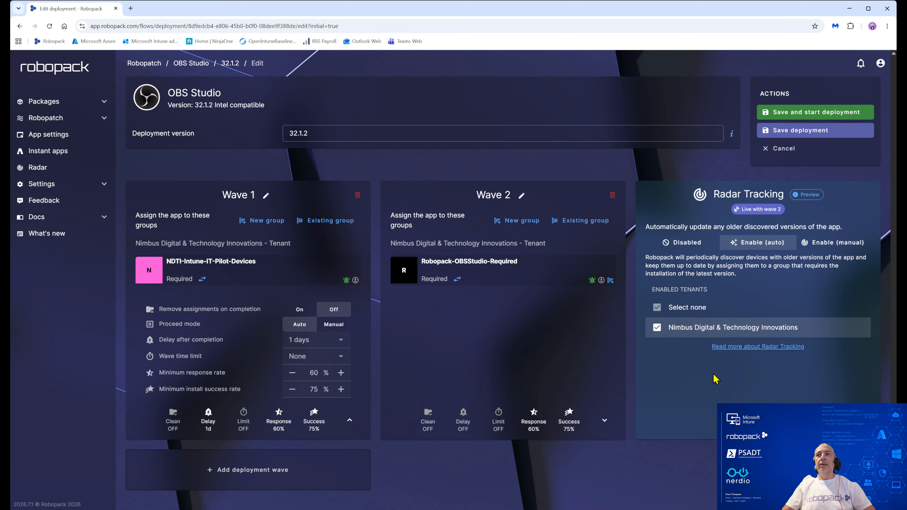